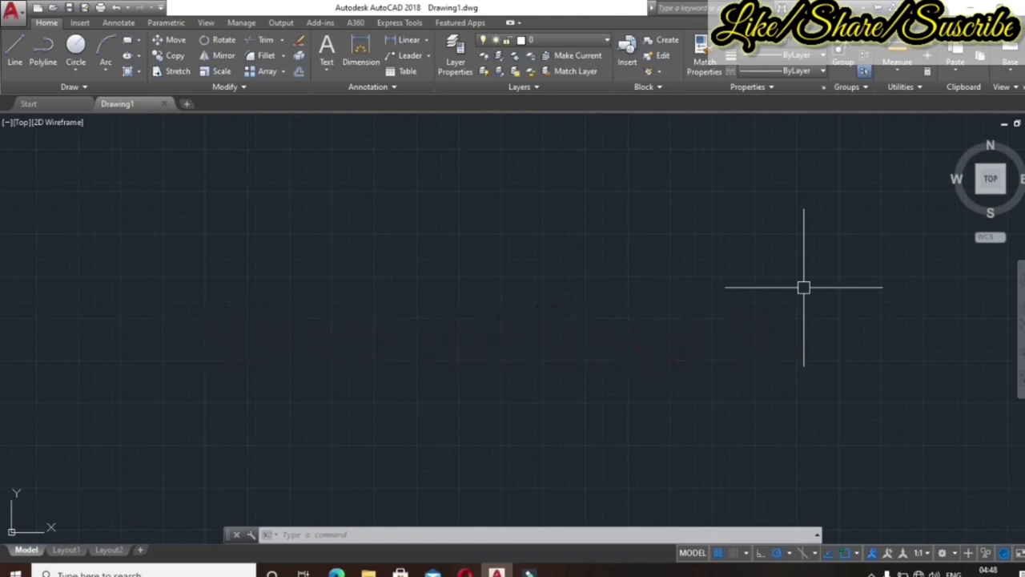
# Enter Z at the command line to call up the ZOOM suggestion.
pyautogui.write('Z')
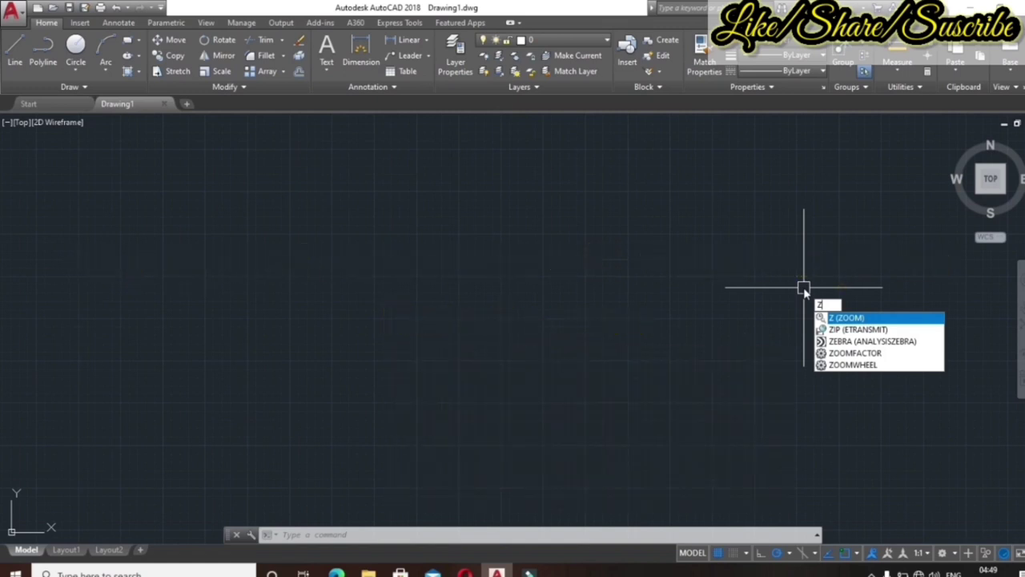
# Accept Z to launch ZOOM, prompting for a window corner or scale factor.
pyautogui.press('Return')
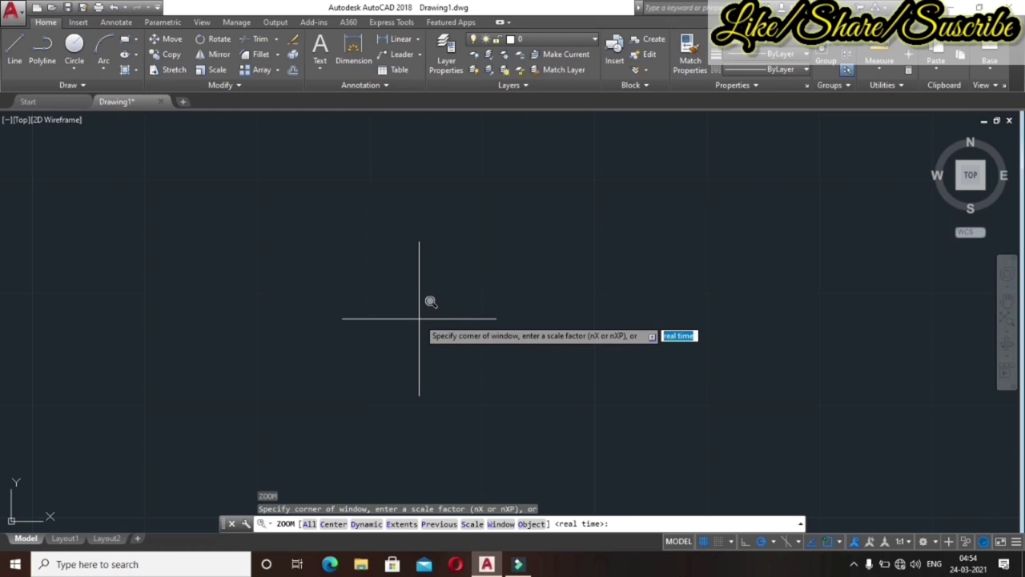
# Zoom out with the mouse wheel until the origin appears, then cancel ZOOM.
pyautogui.scroll(-2, 418, 313)
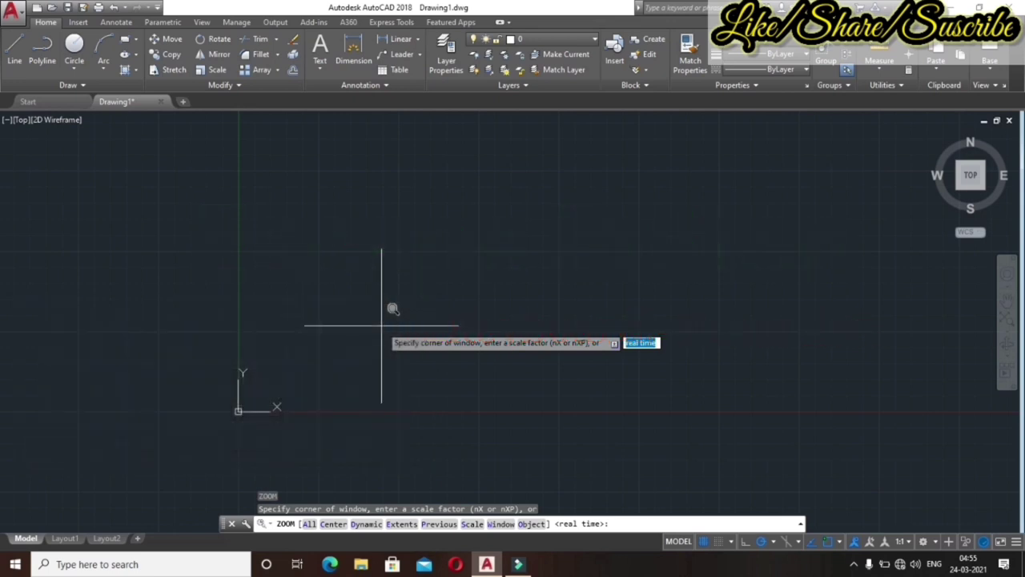
pyautogui.press('Escape')
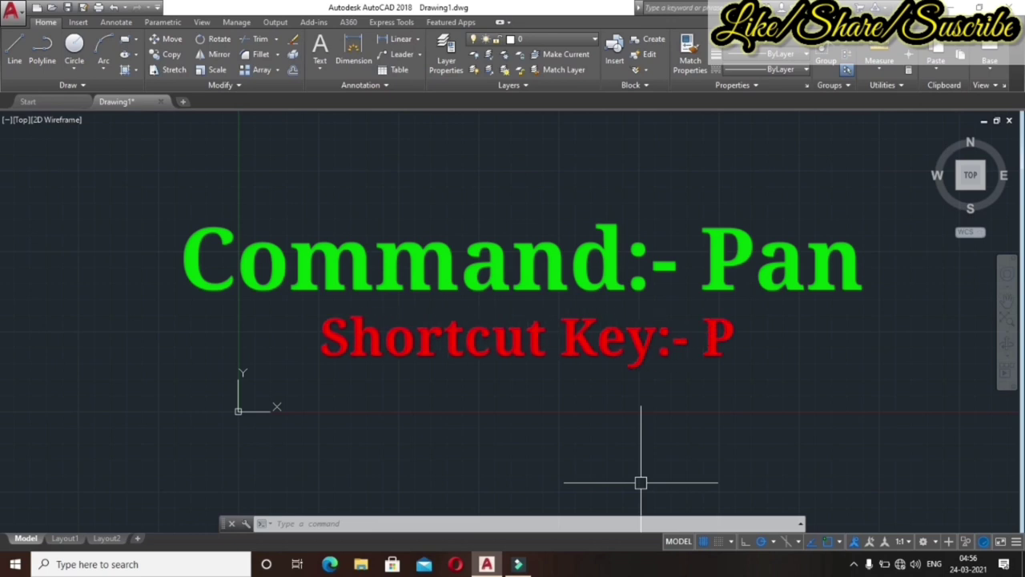
# Launch the PAN command using the P alias.
pyautogui.write('P')
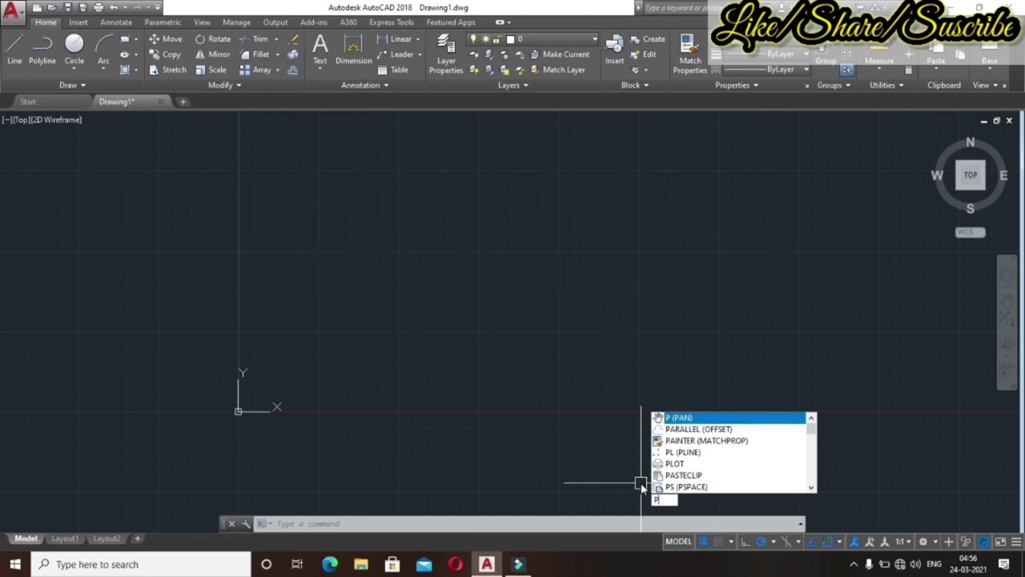
pyautogui.press('Return')
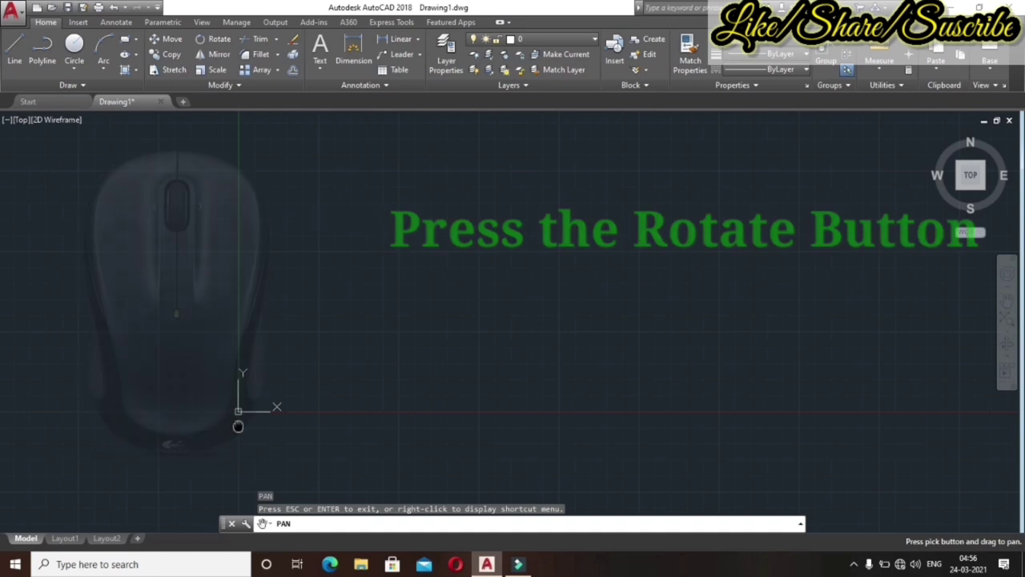
# Drag the view up and right so the origin nears the middle, then end PAN.
pyautogui.moveTo(238, 426)
pyautogui.mouseDown()
pyautogui.moveTo(265, 380)
pyautogui.moveTo(373, 345)
pyautogui.moveTo(450, 299)
pyautogui.moveTo(510, 287)
pyautogui.moveTo(584, 291)
pyautogui.moveTo(574, 376)
pyautogui.moveTo(489, 346)
pyautogui.moveTo(532, 281)
pyautogui.mouseUp()
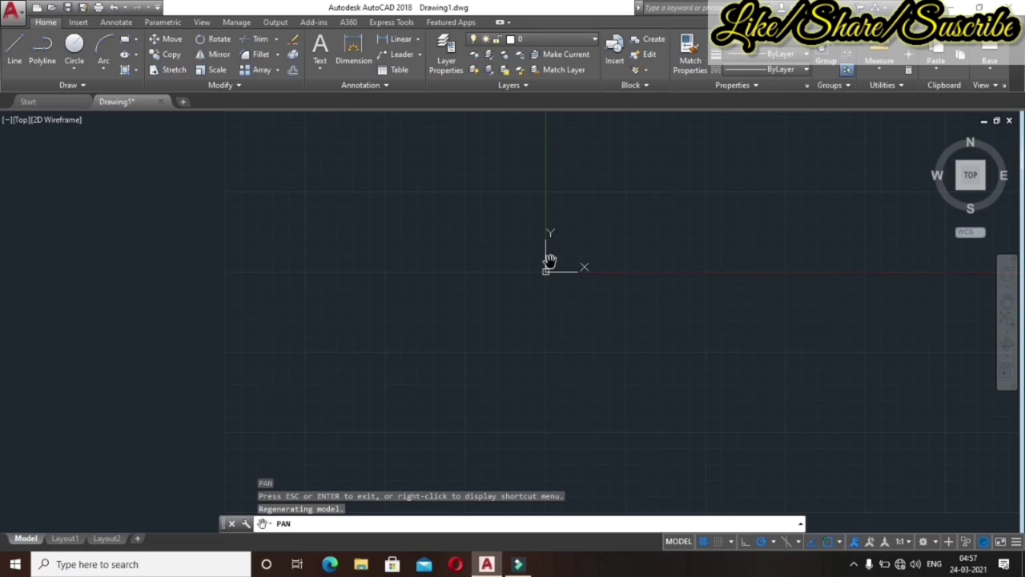
pyautogui.press('Escape')
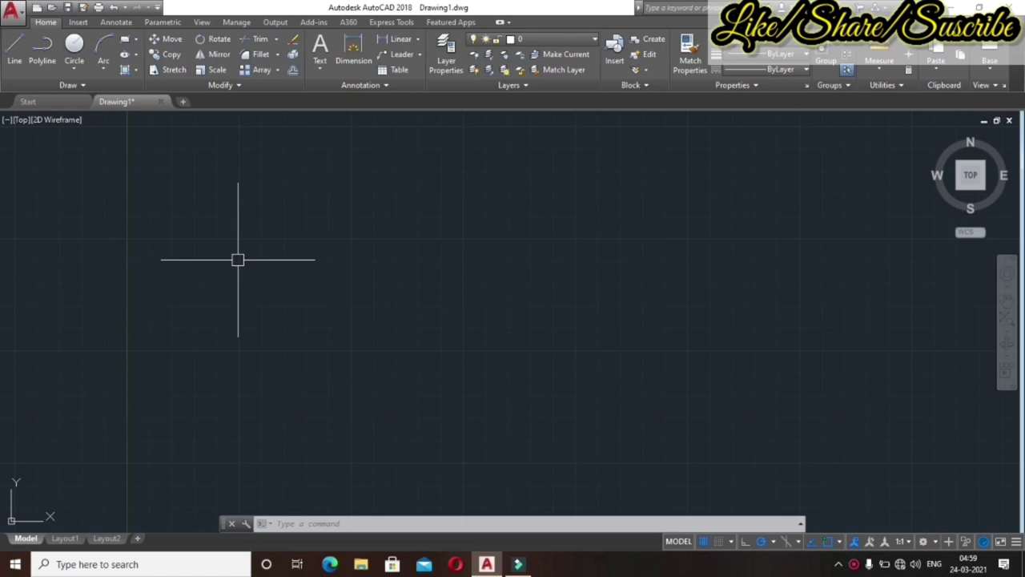
pyautogui.write('REDRAW')
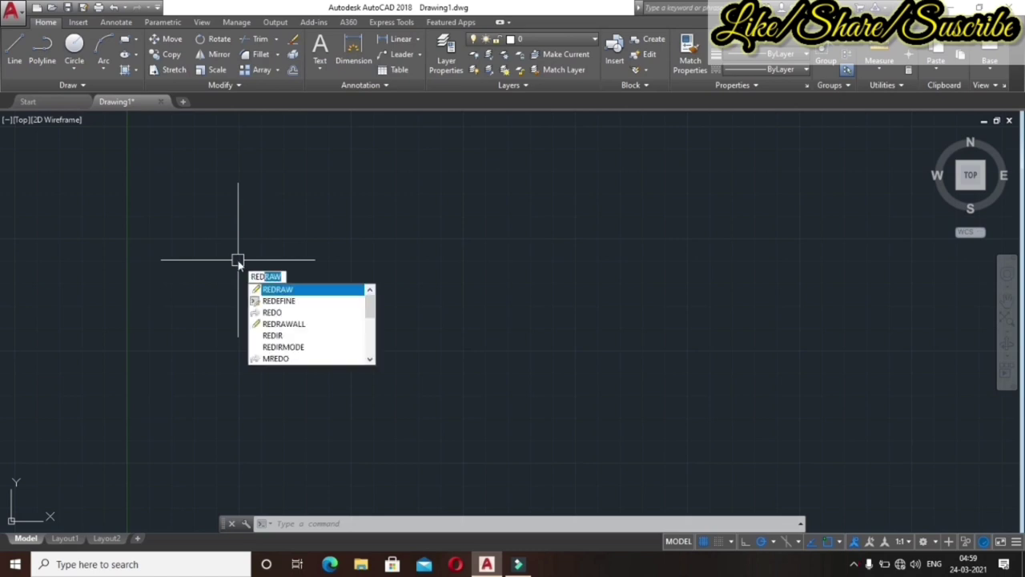
pyautogui.press('Return')
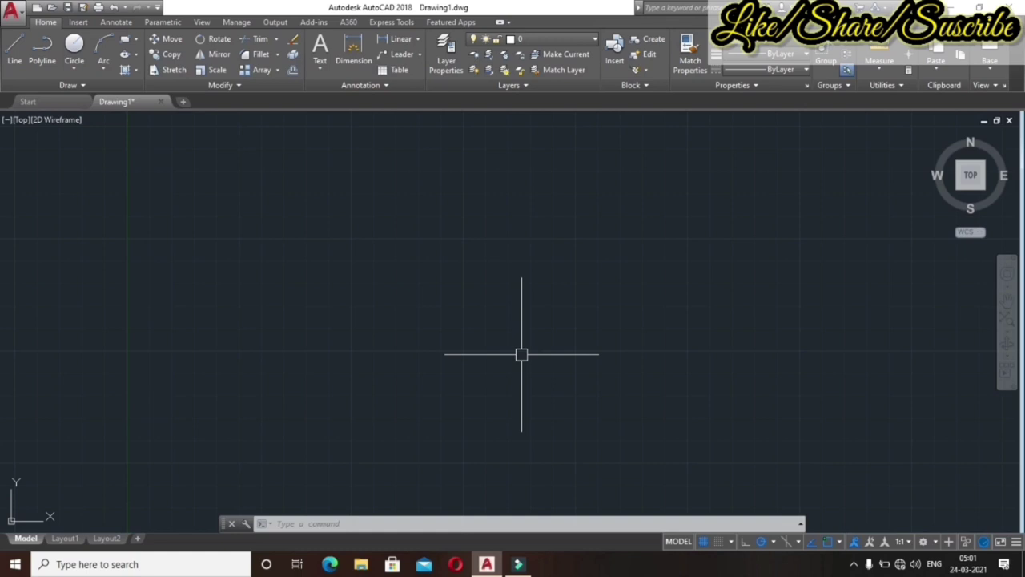
# Run REGEN, picked from the RE suggestions, to regenerate Drawing1's display.
pyautogui.write('RE')
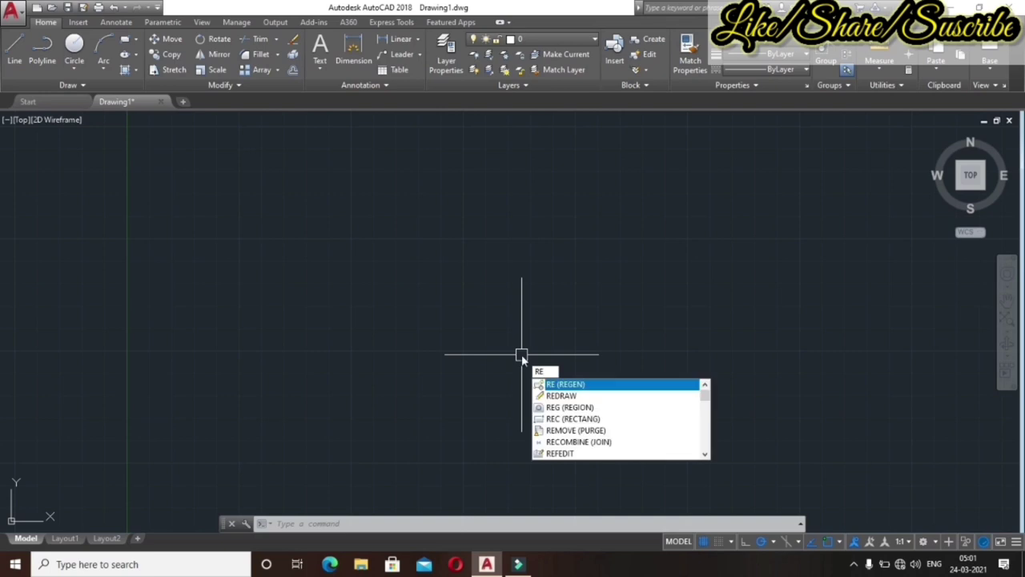
pyautogui.press('Down')
pyautogui.press('Up')
pyautogui.press('Return')
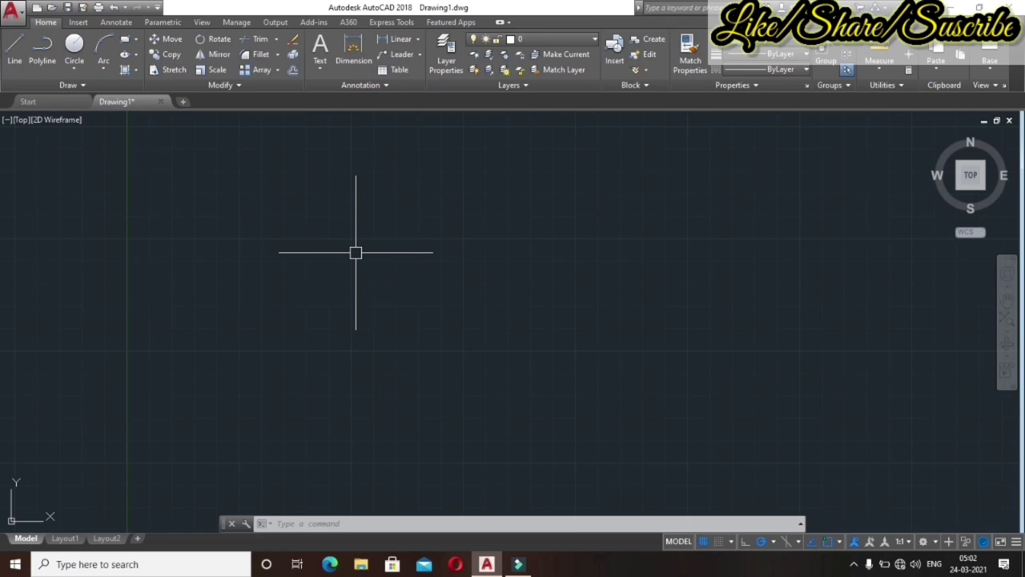
pyautogui.press('Escape')
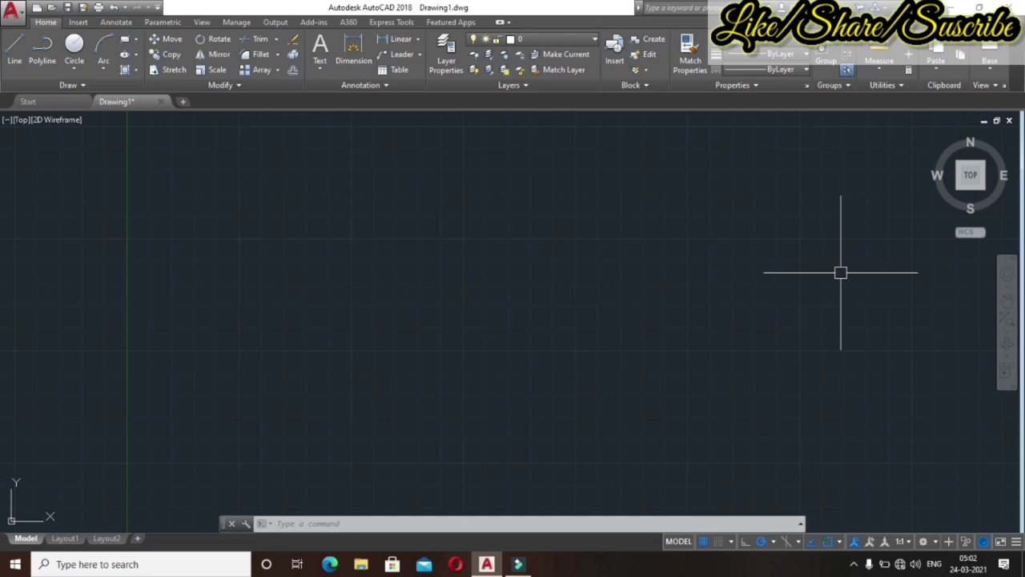
pyautogui.hotkey('ctrl', '0')
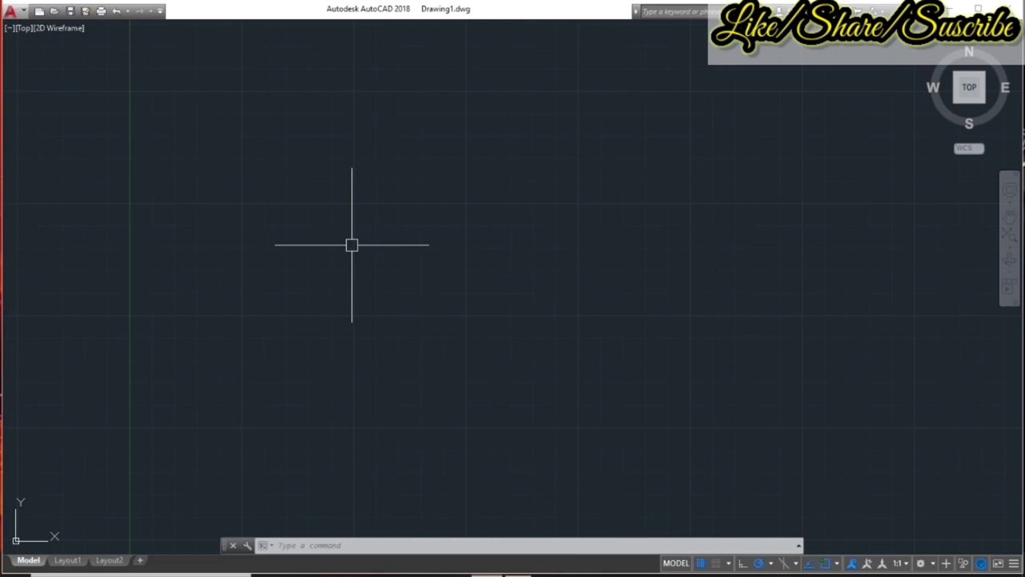
pyautogui.hotkey('ctrl', '0')
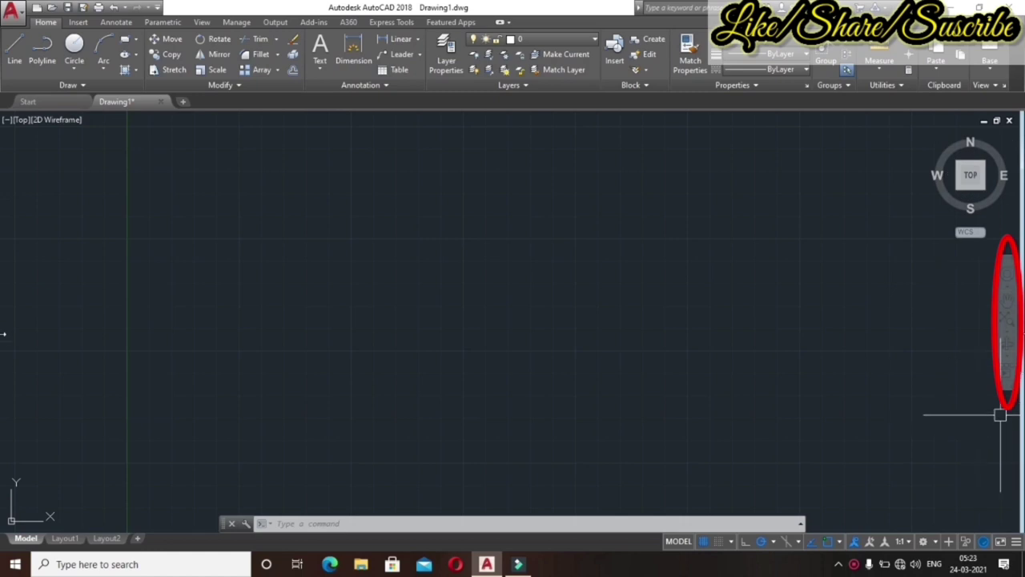
# Show the Full Navigation Wheel from the navigation bar's SteeringWheels button.
pyautogui.click(1007, 276)
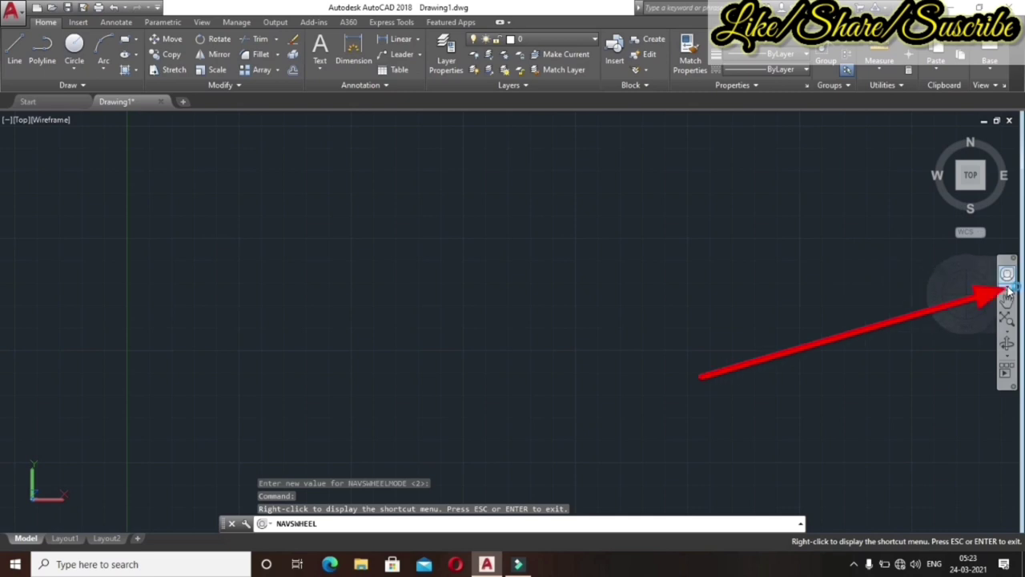
# Cycle through the 2D, mini full, mini view object and mini tour building wheels.
pyautogui.click(1008, 285)
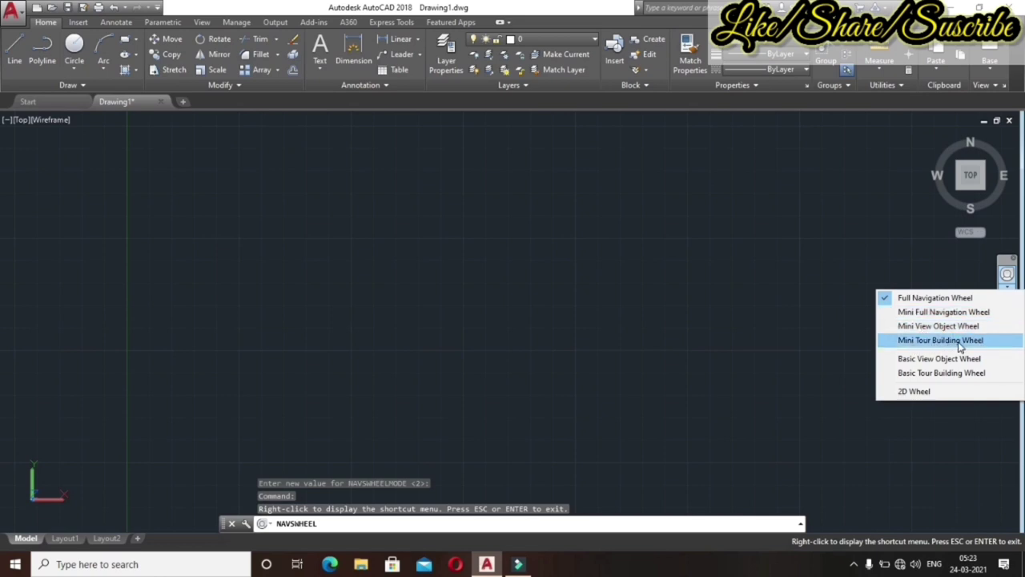
pyautogui.click(913, 391)
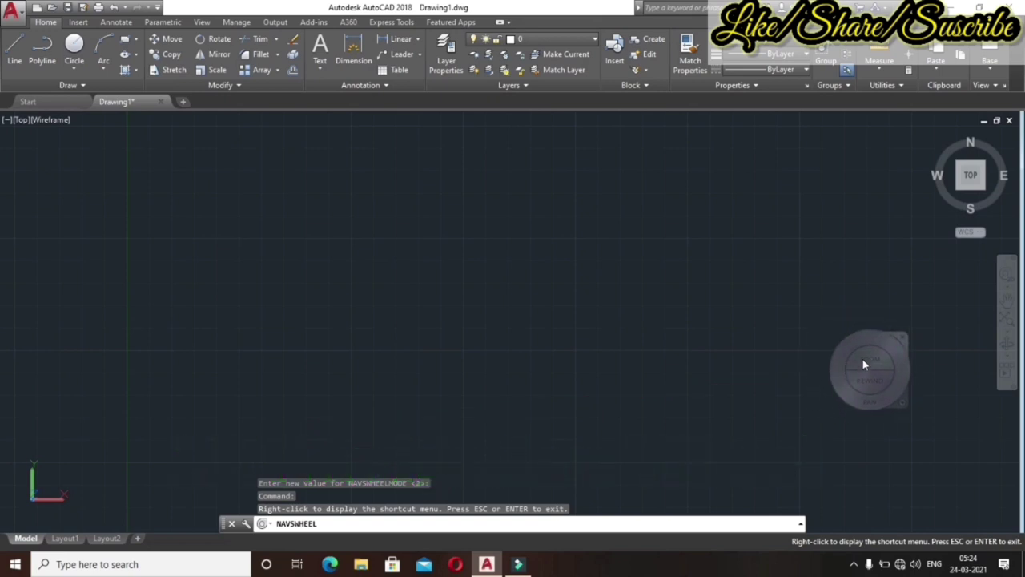
pyautogui.click(1007, 279)
pyautogui.click(945, 313)
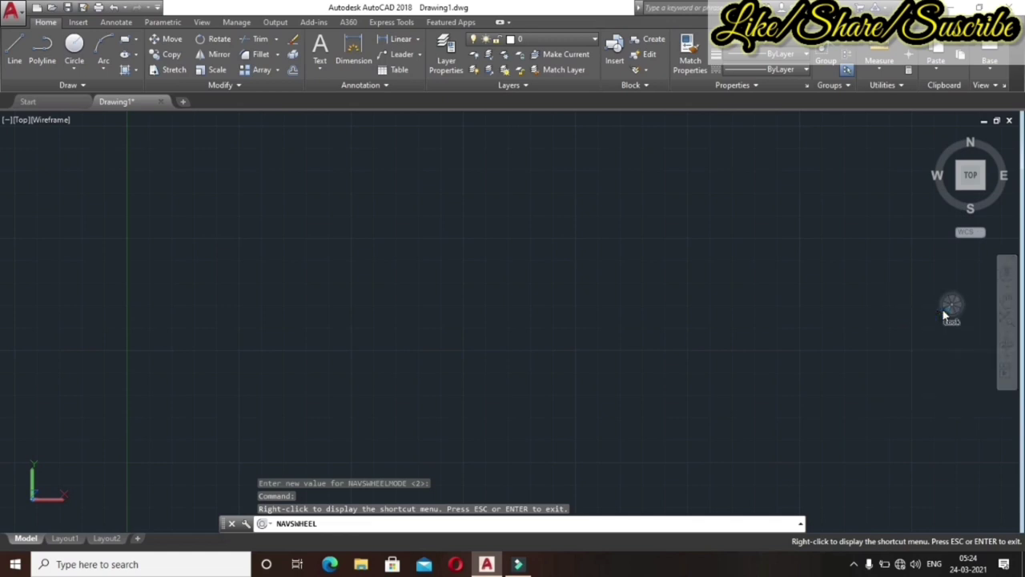
pyautogui.click(1006, 288)
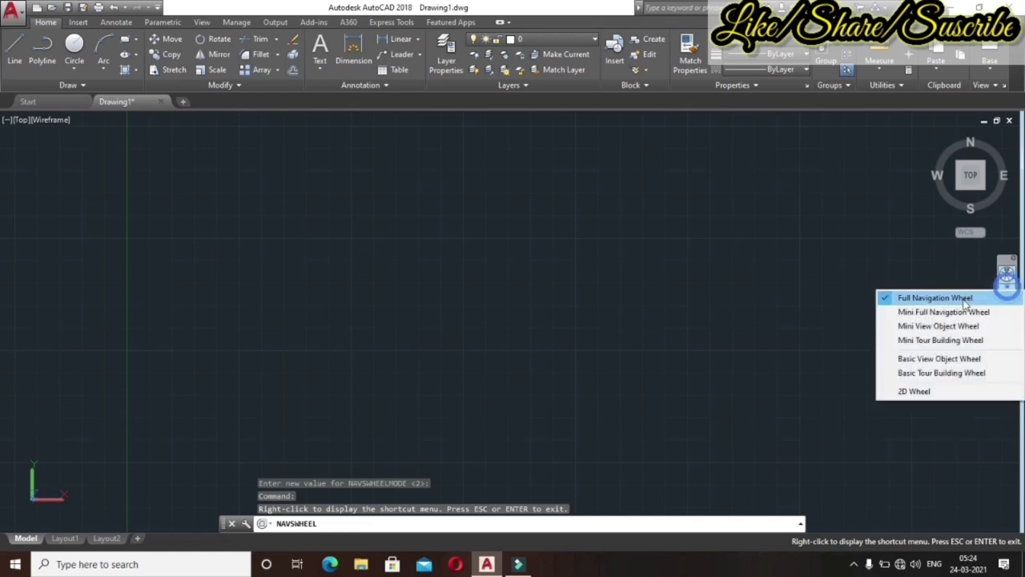
pyautogui.click(917, 325)
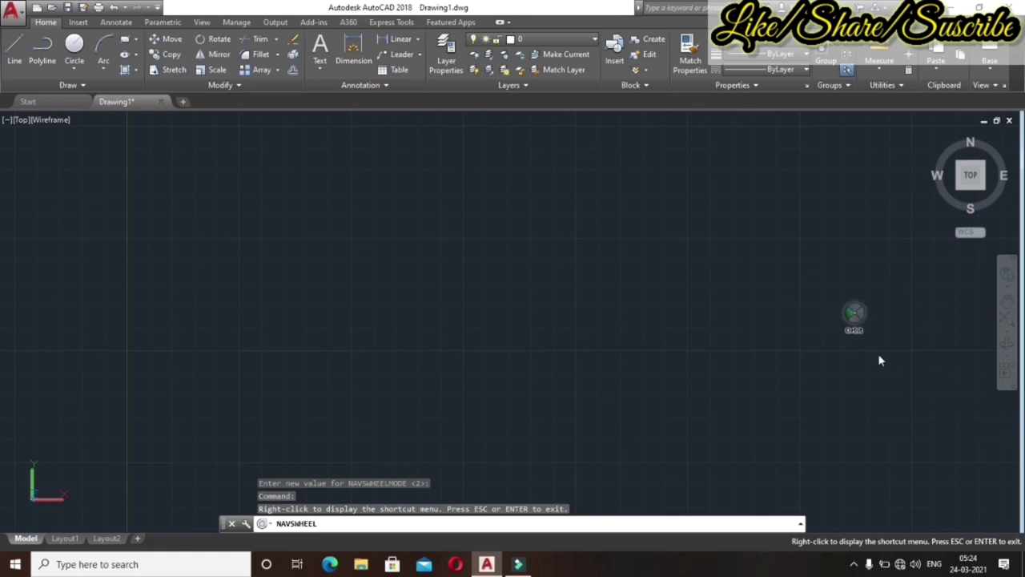
pyautogui.click(1007, 293)
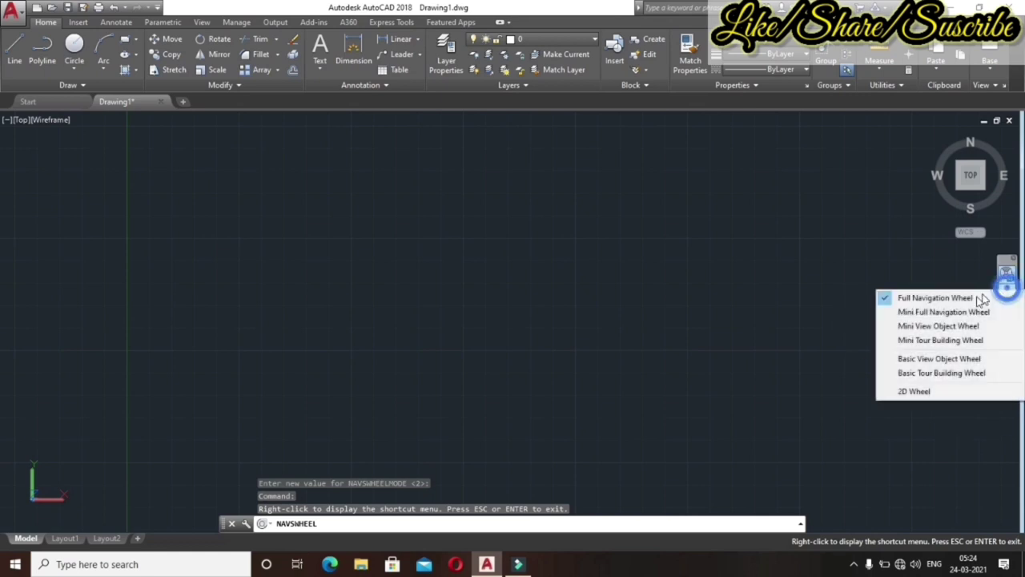
pyautogui.click(926, 344)
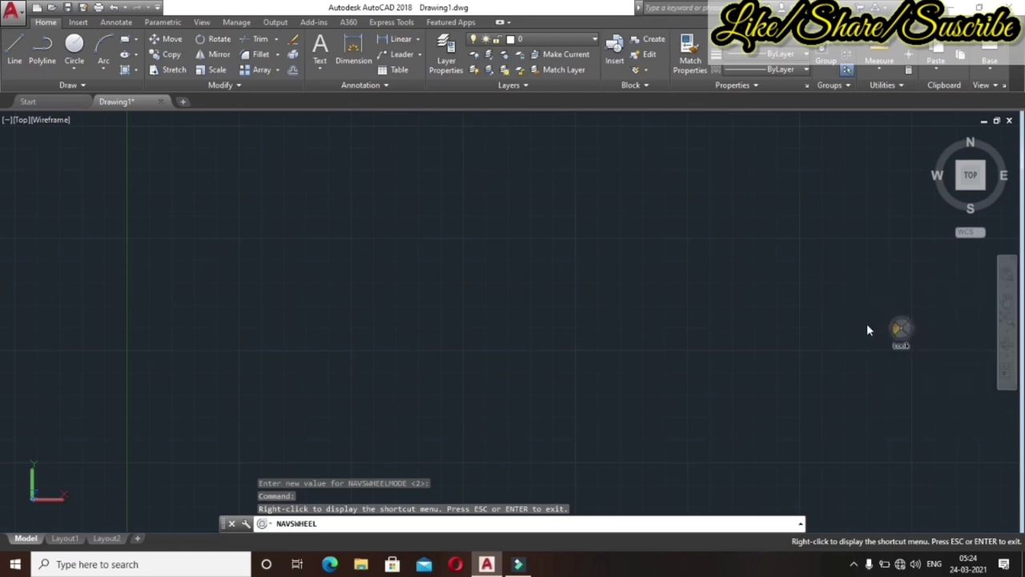
# Switch back to the full navigation wheel, then close it.
pyautogui.click(1008, 286)
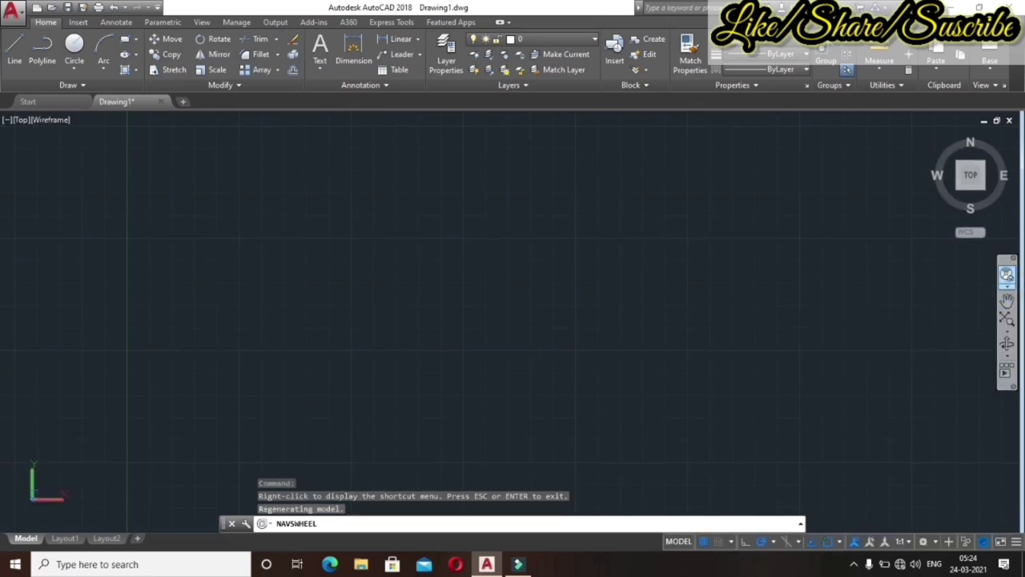
pyautogui.click(1006, 292)
pyautogui.click(935, 297)
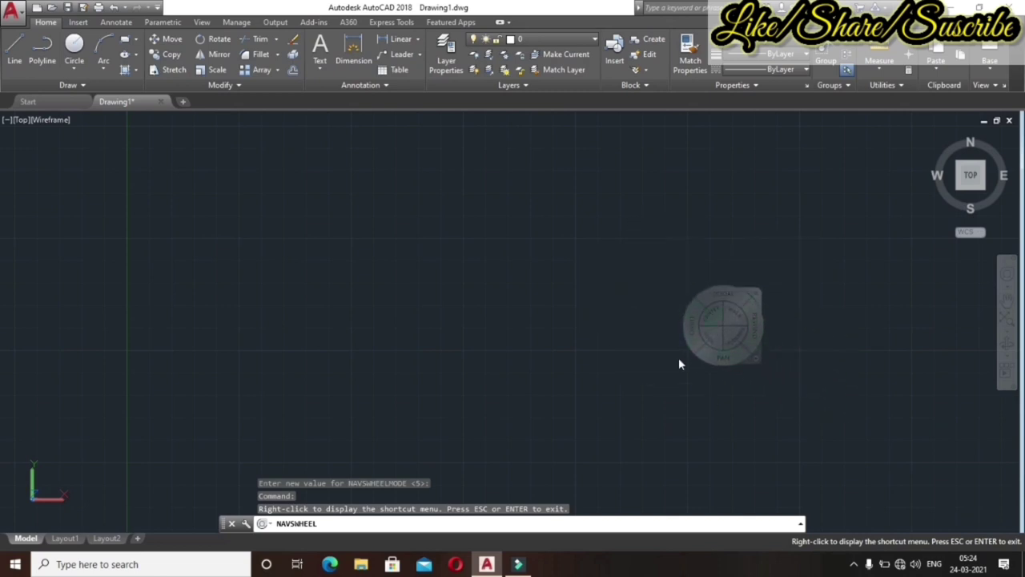
pyautogui.press('Escape')
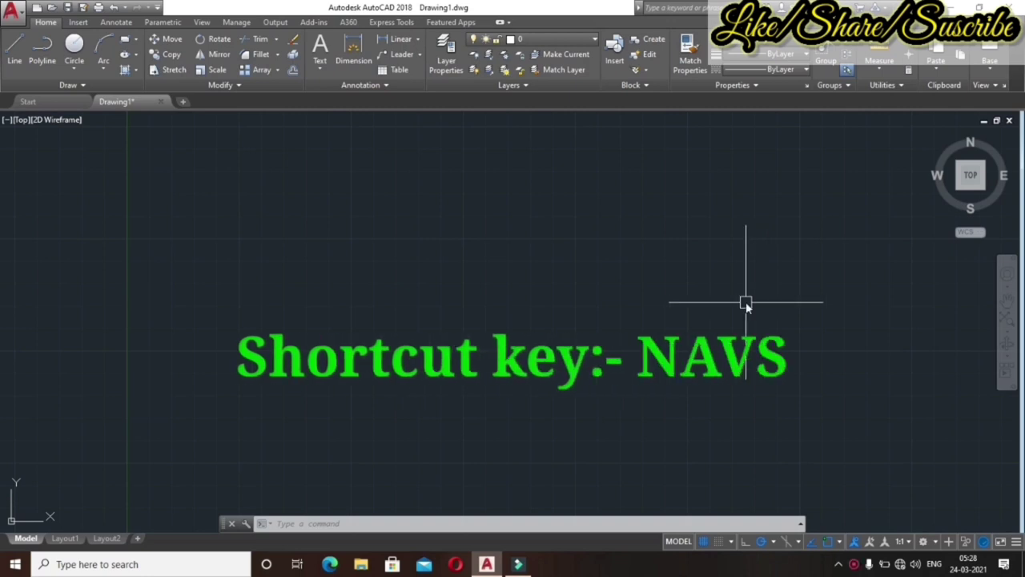
pyautogui.write('NAVSWHEELNAVS')
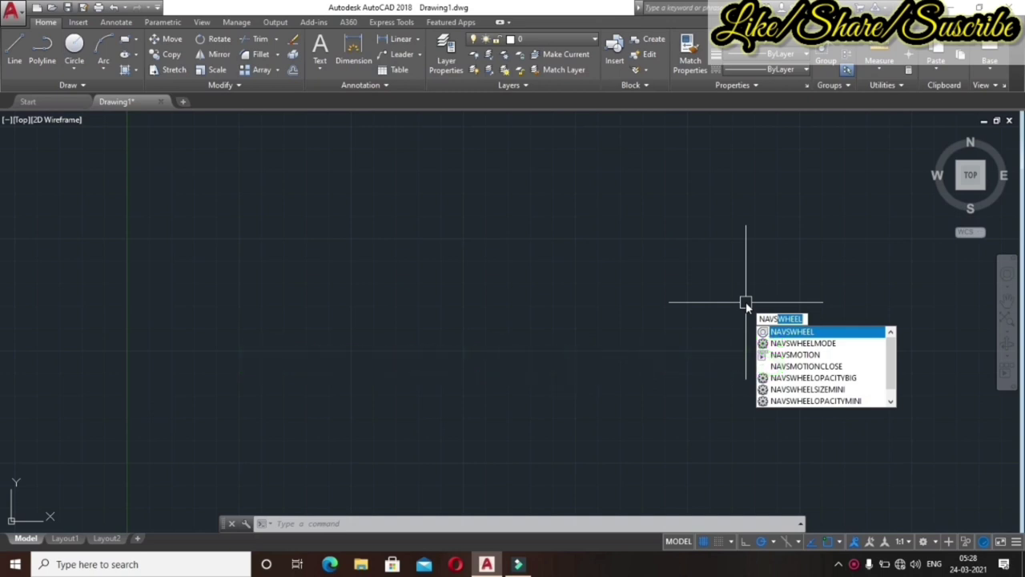
pyautogui.press('Return')
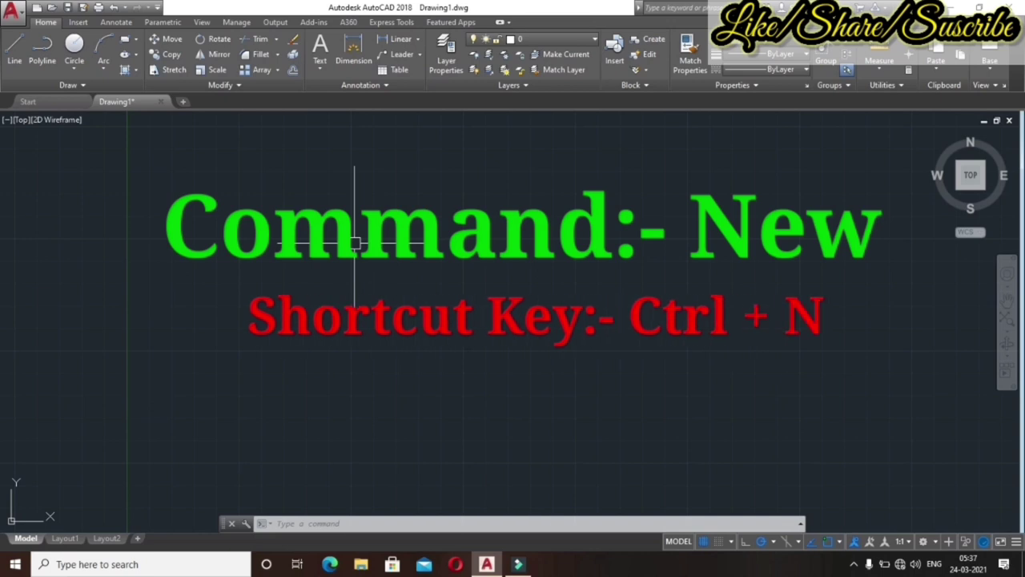
# Create new Drawing4 from the acadiso template with Ctrl+N.
pyautogui.hotkey('ctrl', 'n')
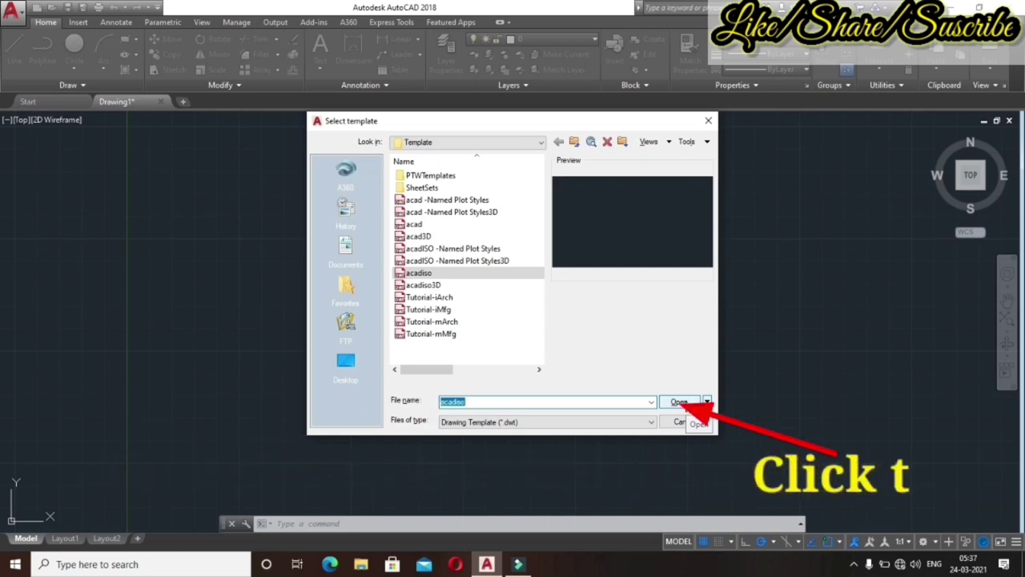
pyautogui.click(678, 402)
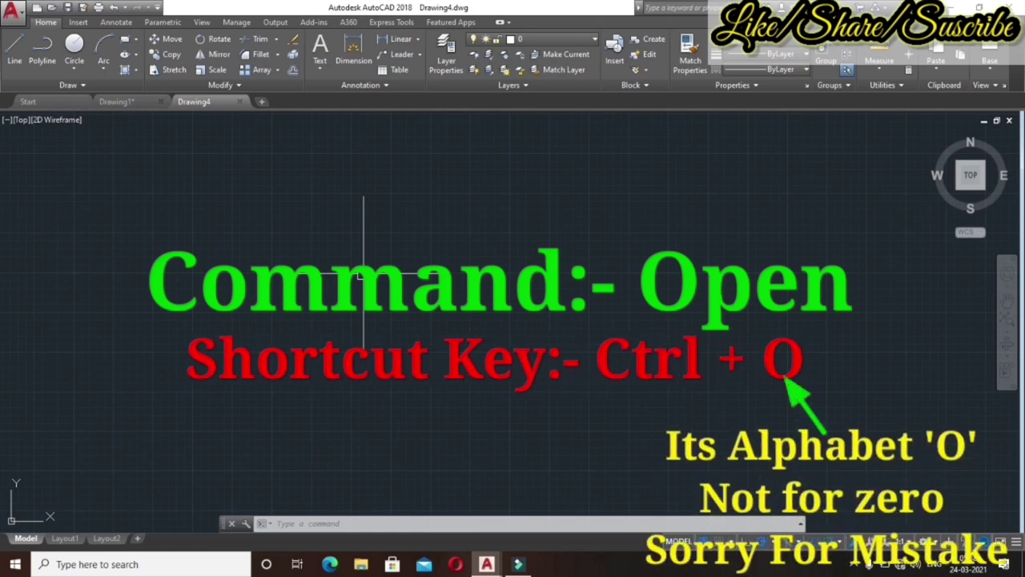
pyautogui.hotkey('ctrl', 'o')
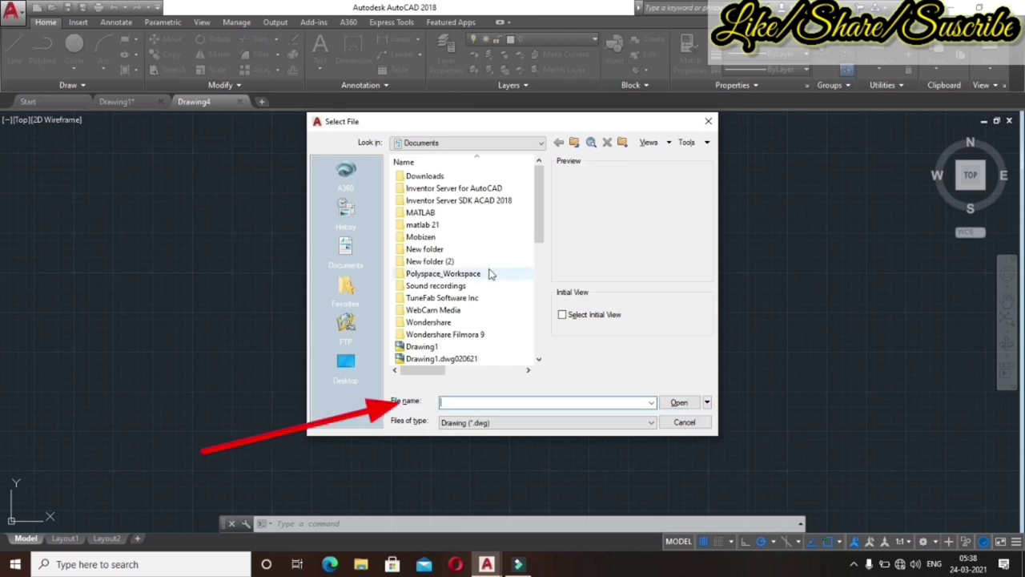
pyautogui.scroll(-4, 460, 268)
pyautogui.scroll(-4, 454, 260)
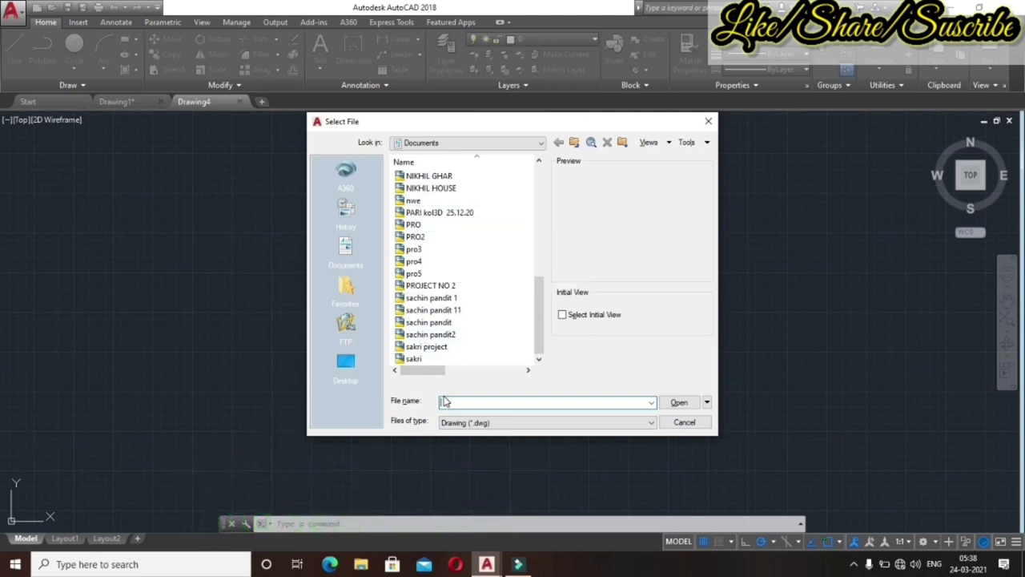
pyautogui.click(685, 422)
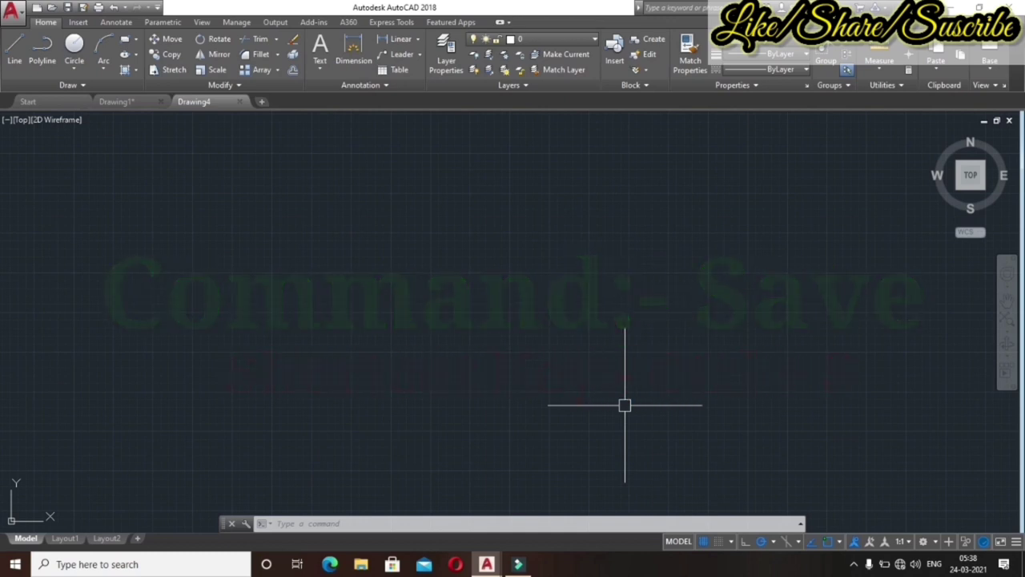
# Save the drawing as Drawing4.dwg in the Documents folder.
pyautogui.hotkey('ctrl', 's')
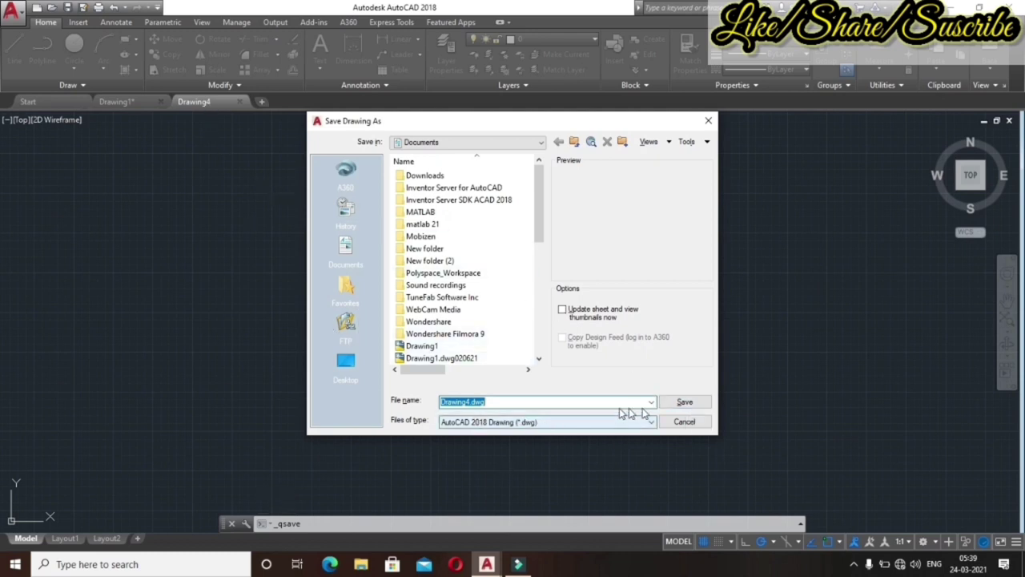
pyautogui.click(685, 401)
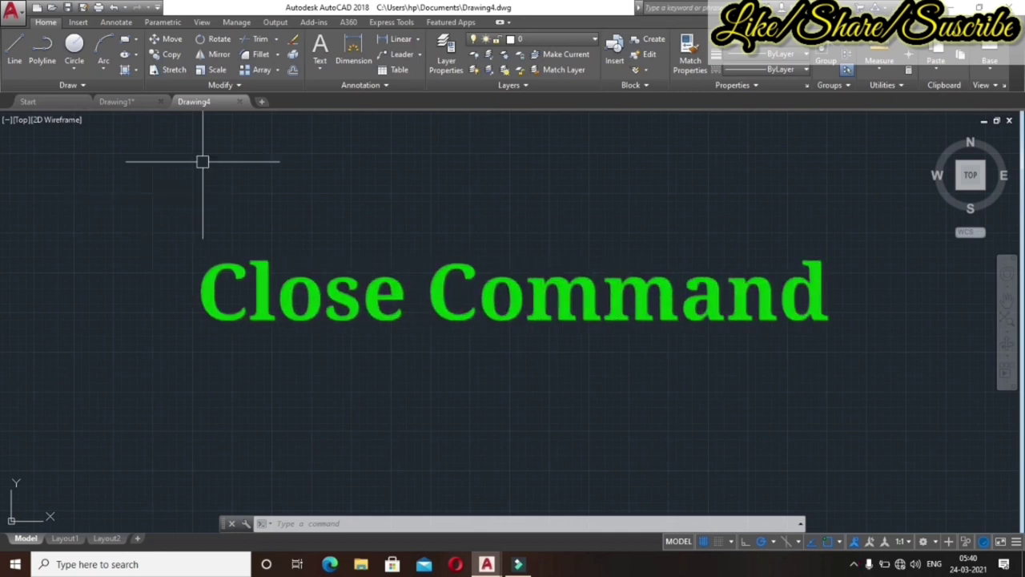
# Close the Drawing4 tab, leaving Drawing1 as the only open drawing.
pyautogui.click(239, 101)
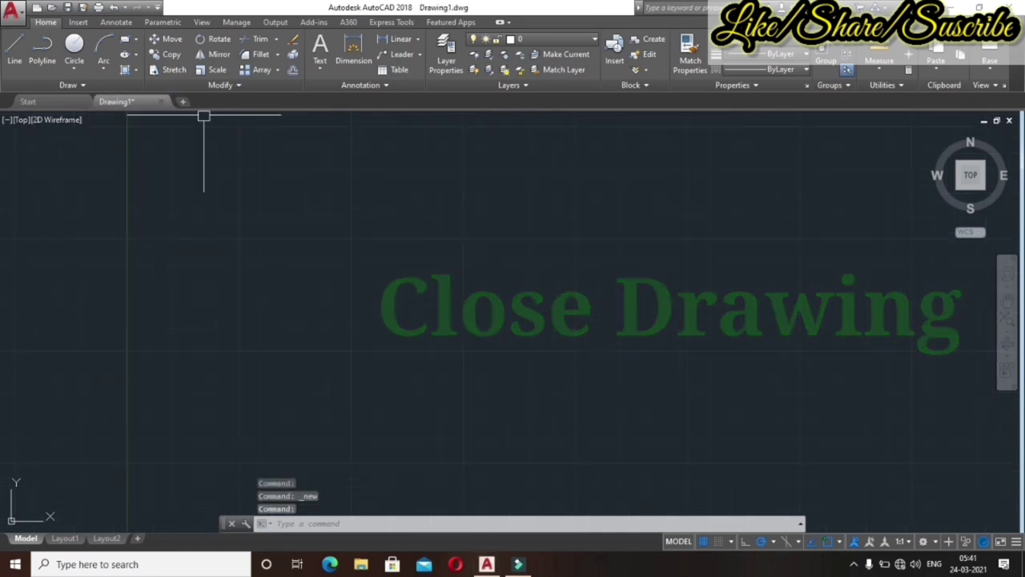